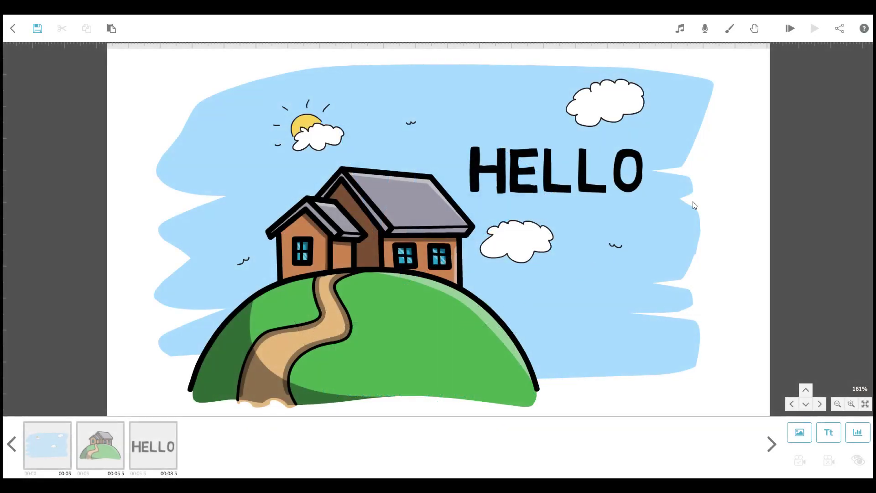
Preview the scribe from the start and glance at the background scene's timing options.
click(791, 27)
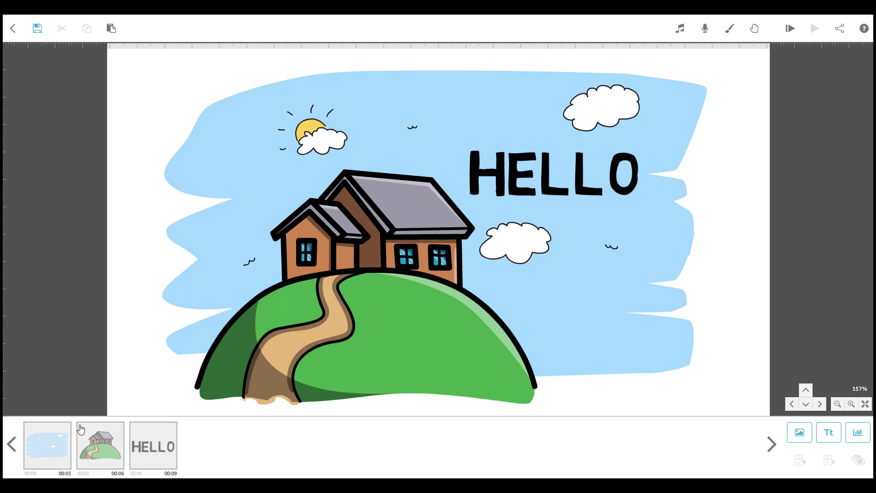
click(61, 443)
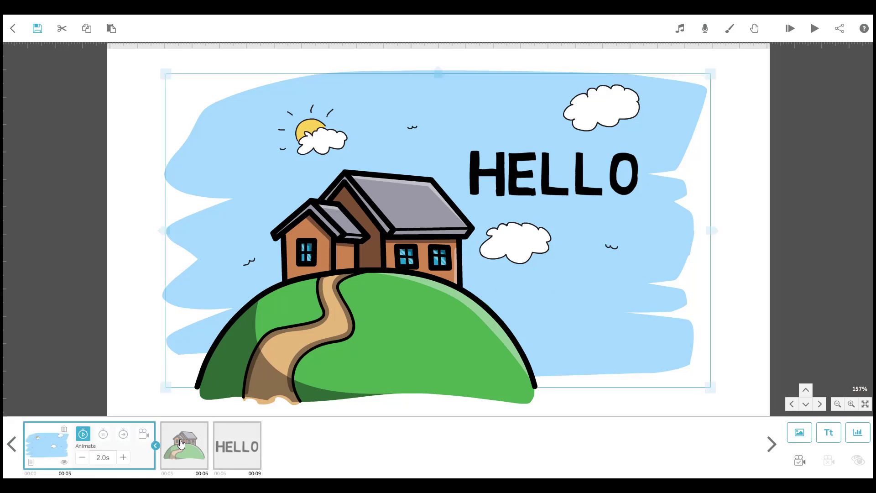
click(194, 445)
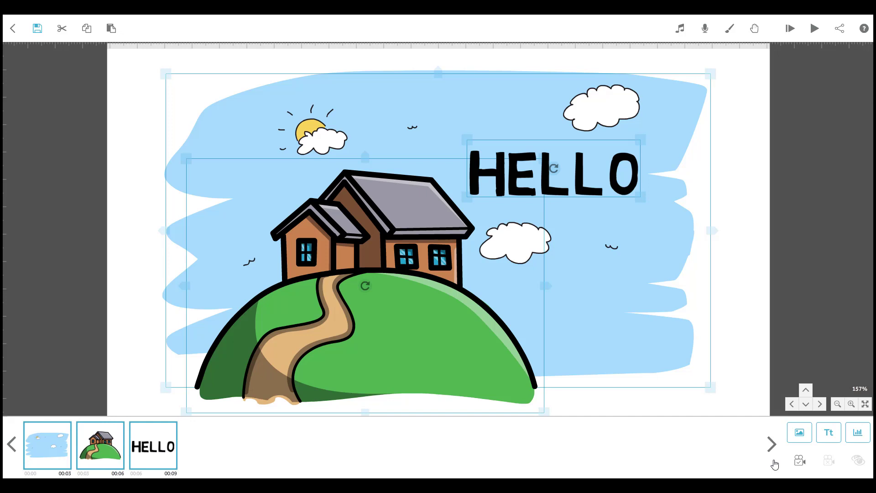
Set the camera to the current view, deselect all, and reopen the background's timing options.
click(799, 460)
click(681, 413)
click(57, 456)
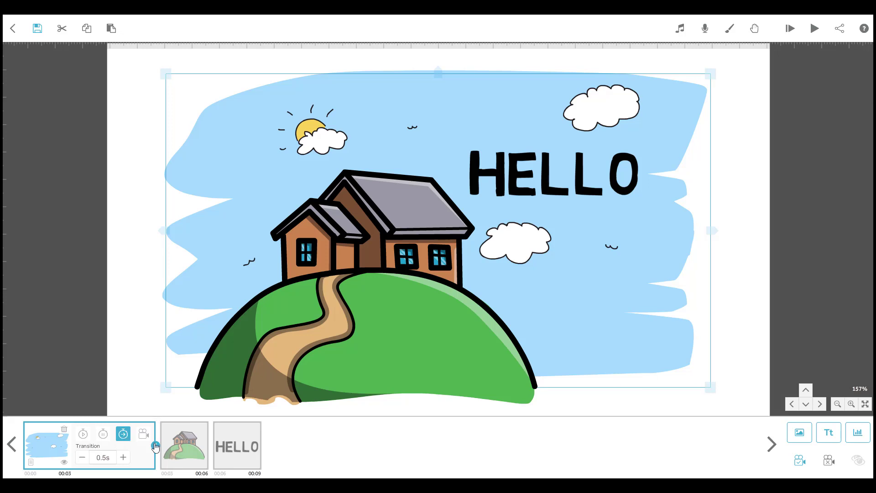
Set the sky background's animate time and transition time to 0.
click(156, 445)
click(72, 446)
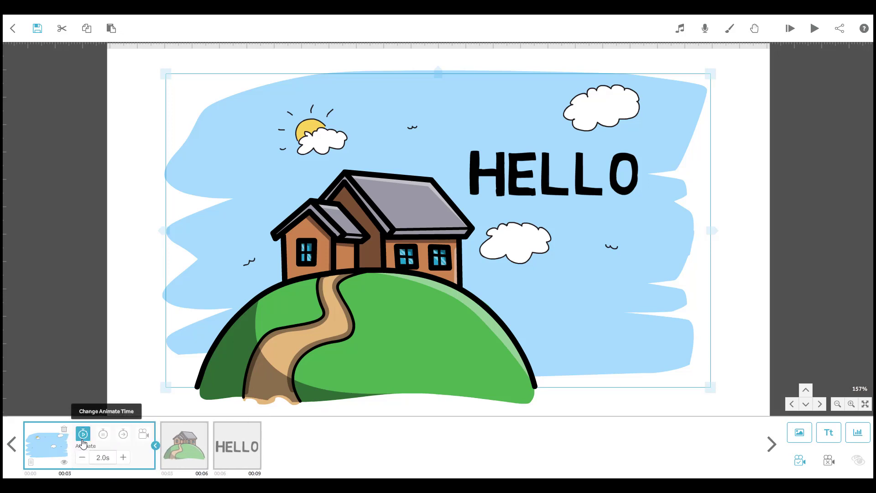
click(83, 433)
click(96, 457)
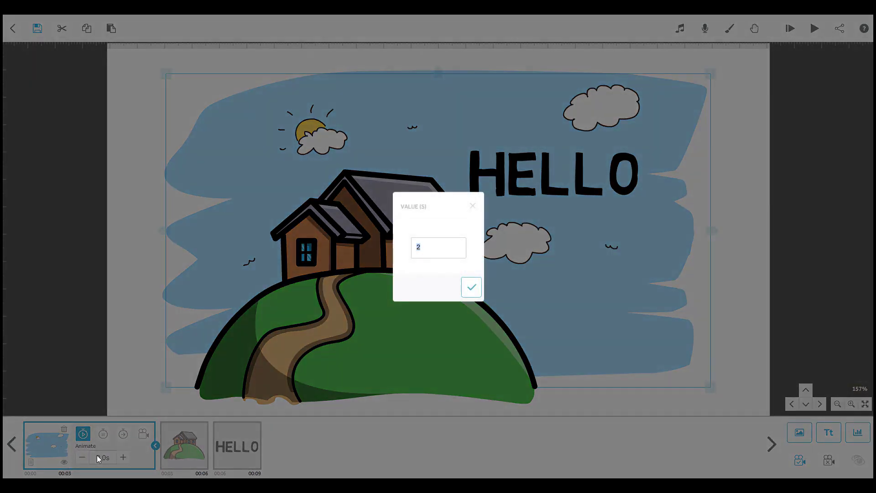
click(462, 293)
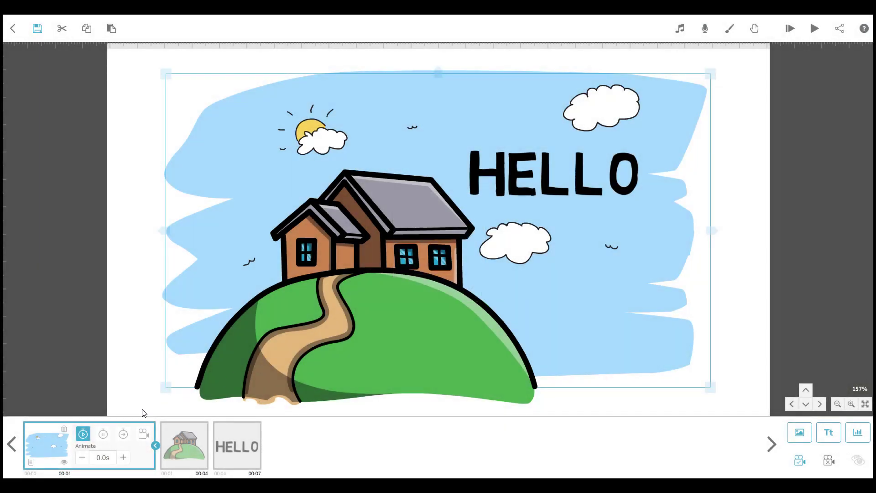
click(103, 434)
click(83, 457)
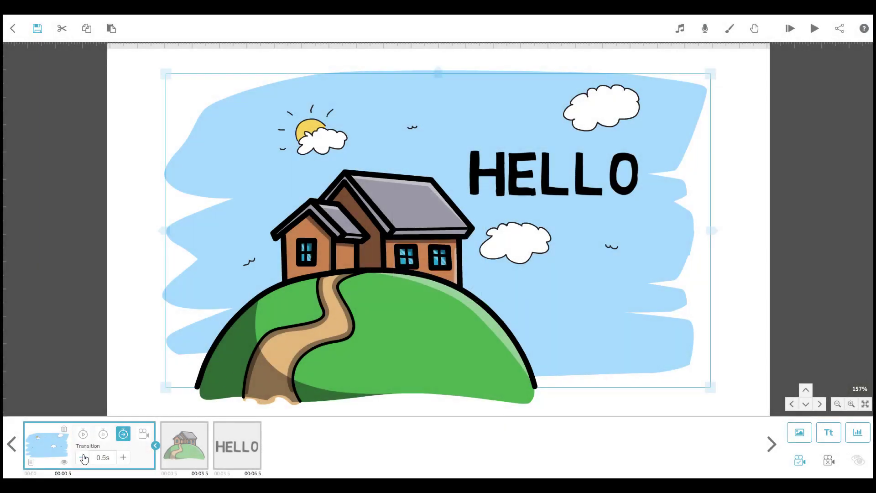
Set the house's animate time to 0 and play the scribe preview.
click(168, 443)
click(136, 434)
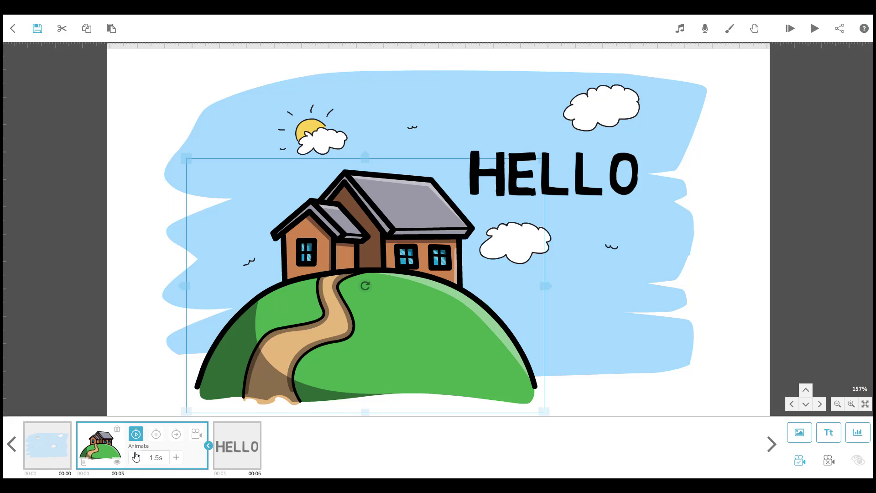
click(137, 457)
click(790, 28)
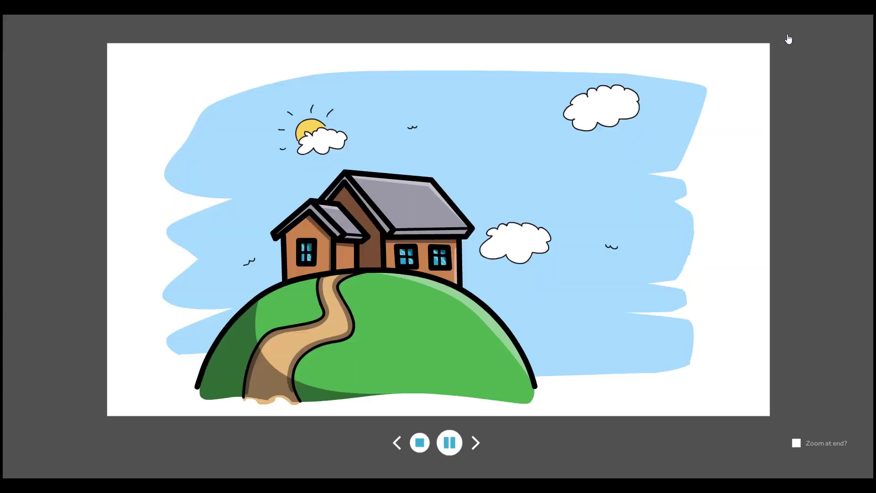